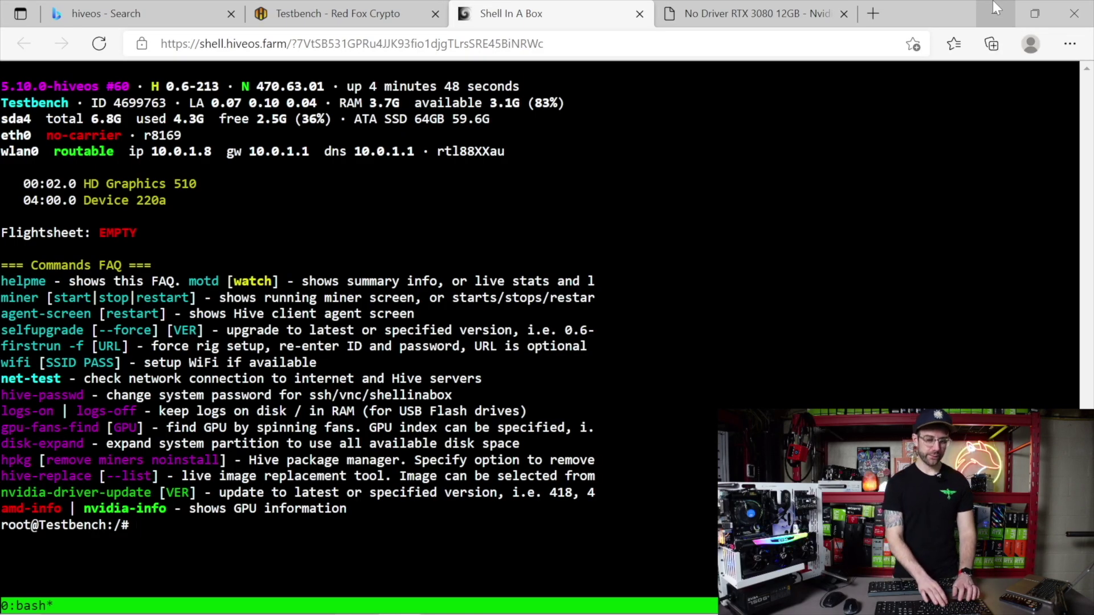
pyautogui.write('nvidia-dri')
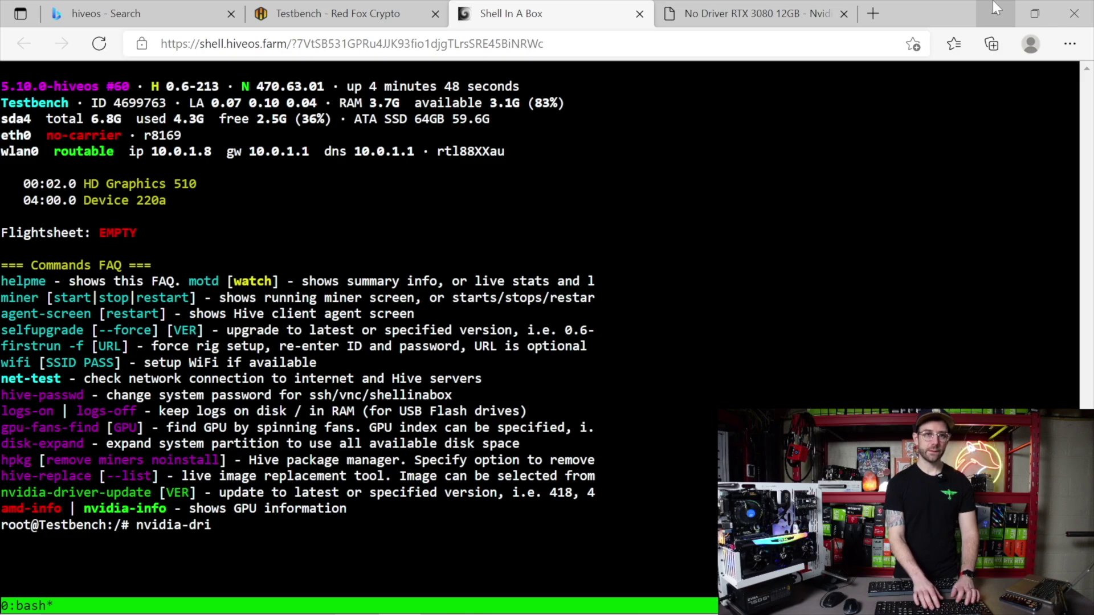
pyautogui.write('ver-update')
# Run nvidia-driver-update to attempt the default 495.46 driver install.
pyautogui.press('Return')
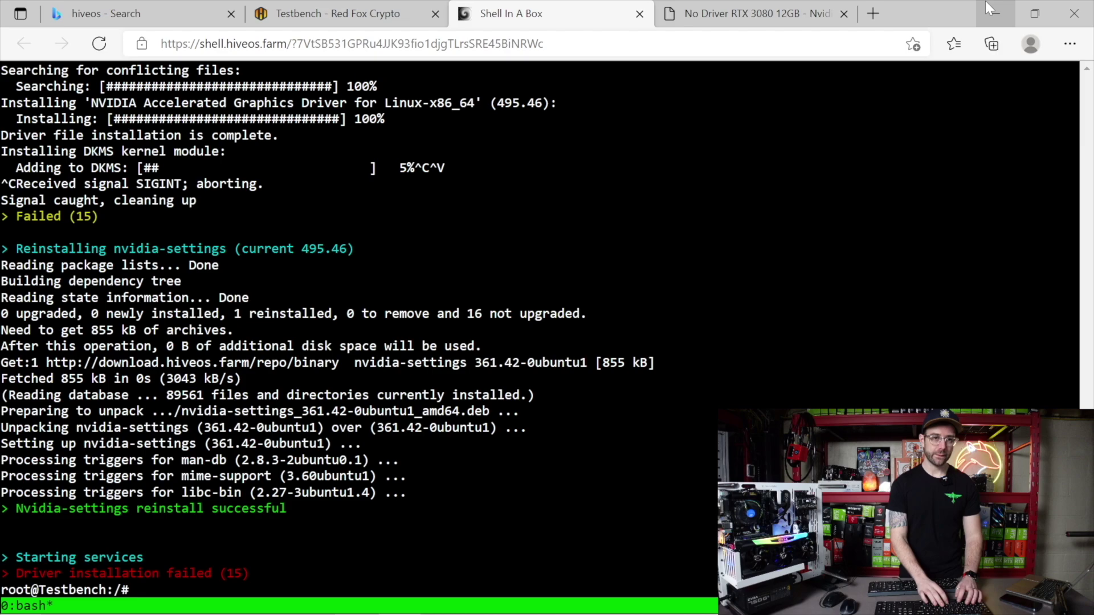
pyautogui.write('nvidia-')
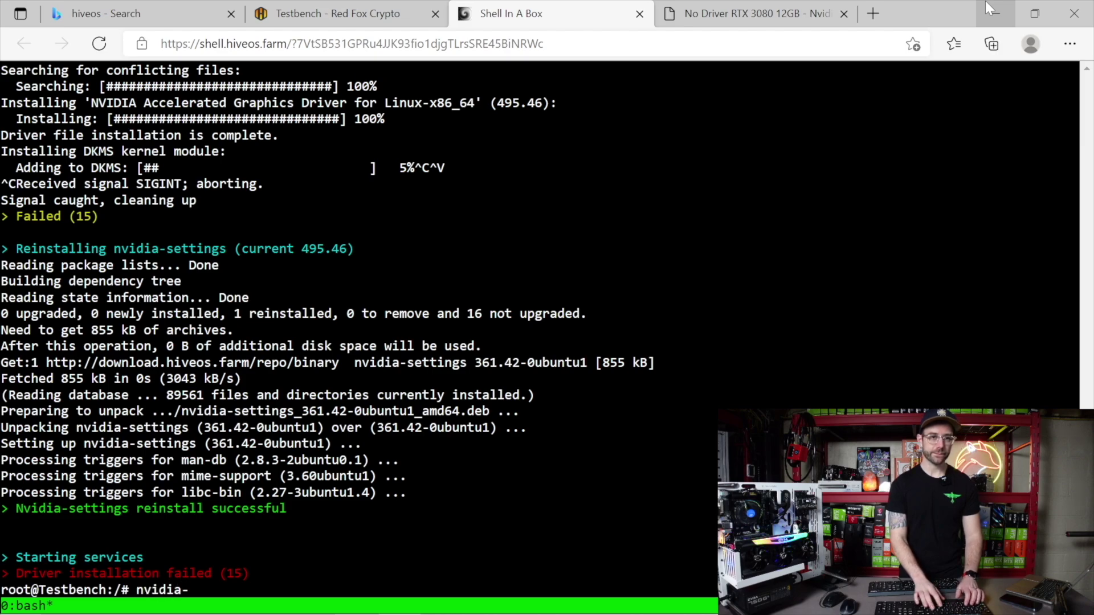
pyautogui.write('driver-upd')
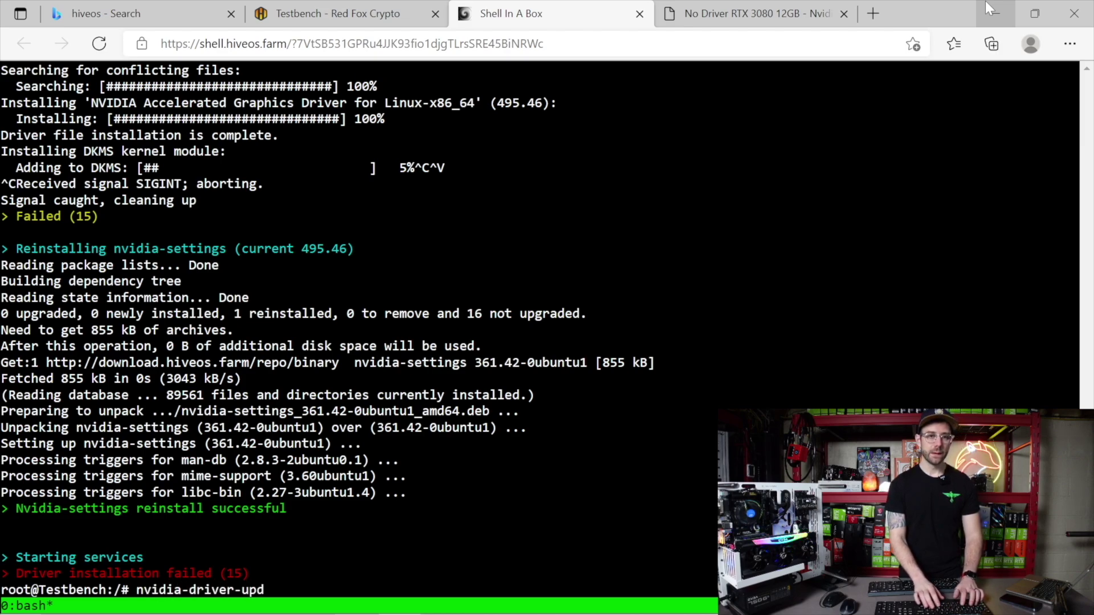
pyautogui.write('ate --list')
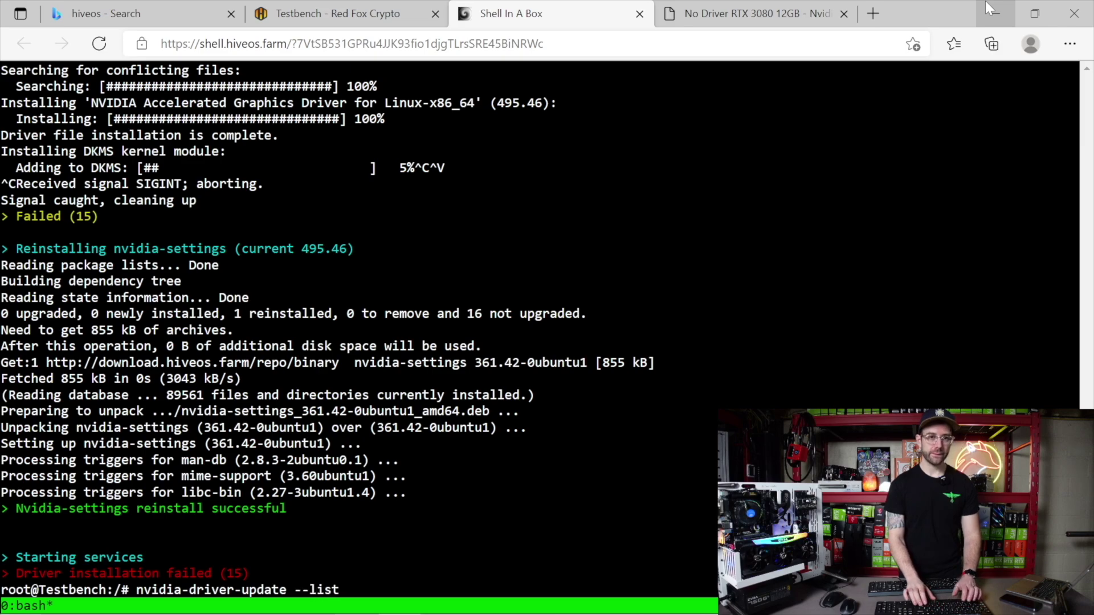
# Run nvidia-driver-update --list to show available driver versions.
pyautogui.press('Return')
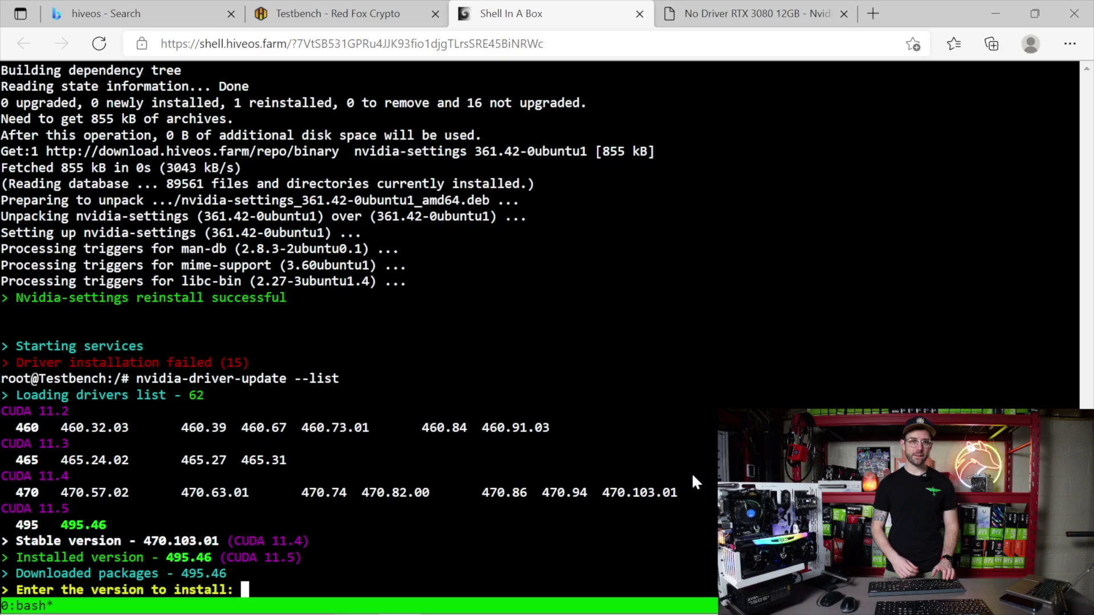
# Cancel the version prompt, start installing driver 510.39.01, and return to the Testbench dashboard.
pyautogui.hotkey('ctrl', 'x')
pyautogui.hotkey('ctrl', 'c')
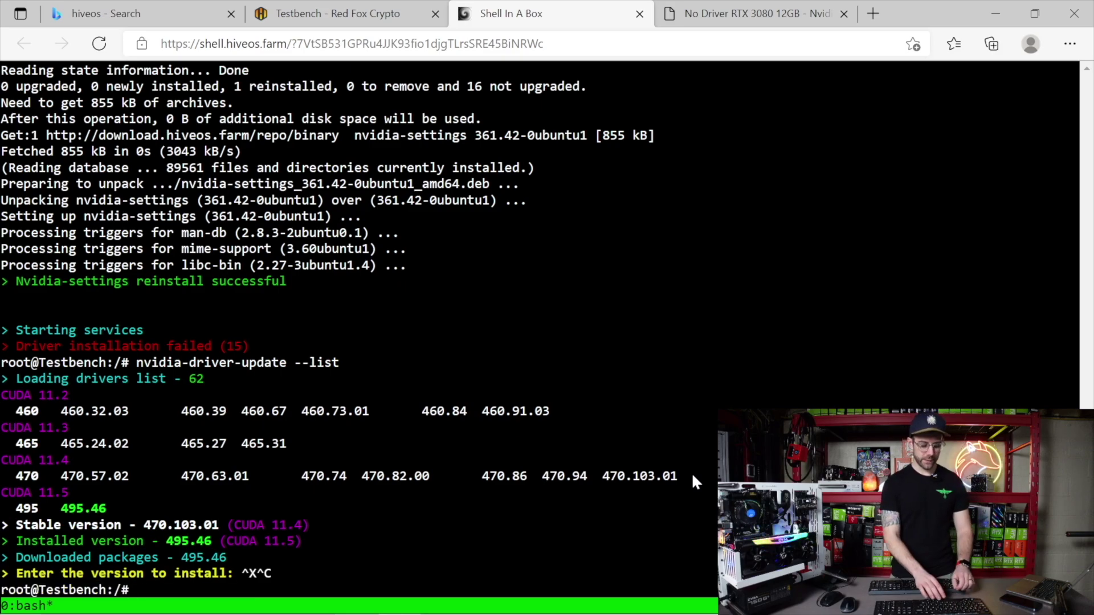
pyautogui.write('nvidia-d')
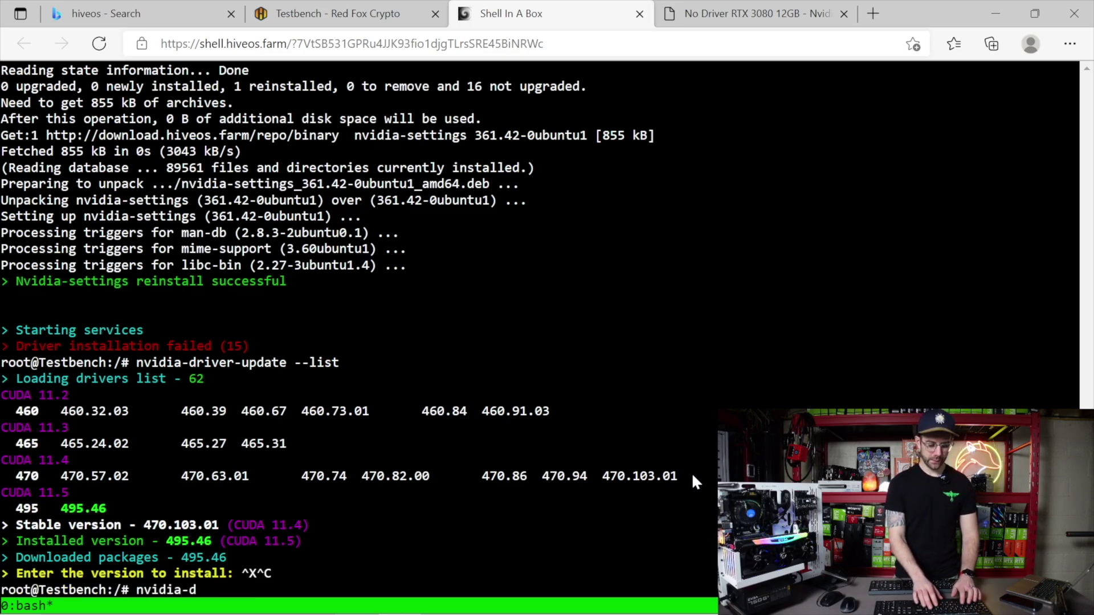
pyautogui.write('river-upd')
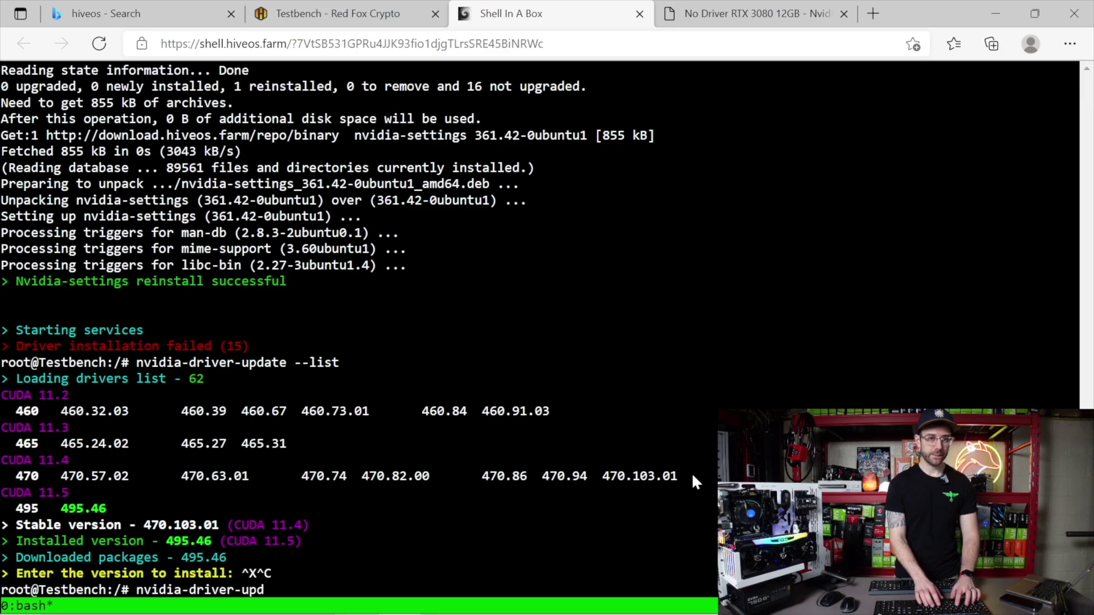
pyautogui.write('ate')
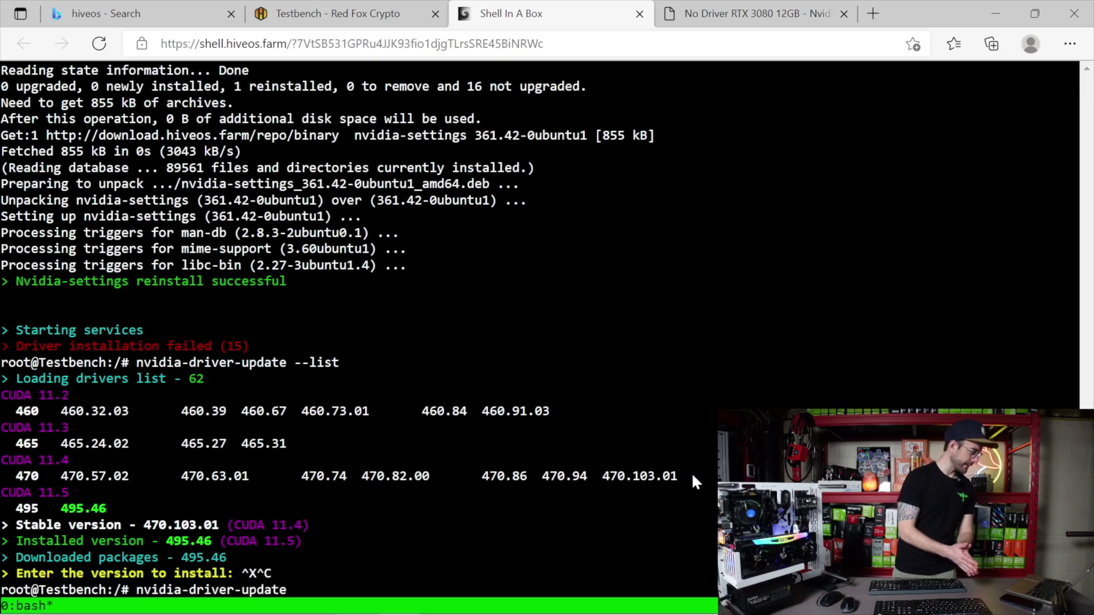
pyautogui.write(' 510')
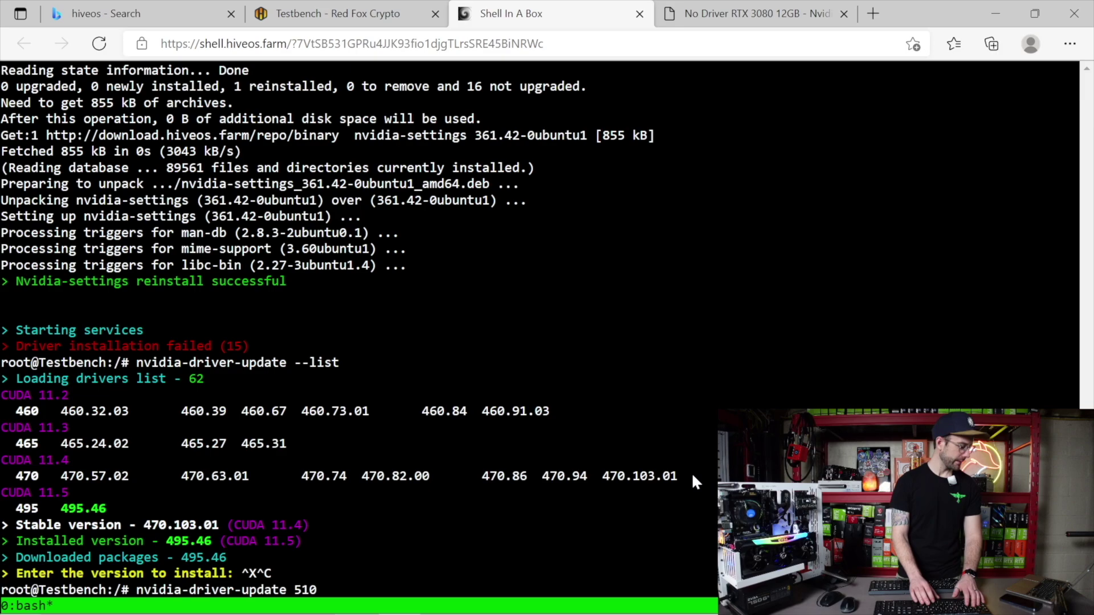
pyautogui.write('.39')
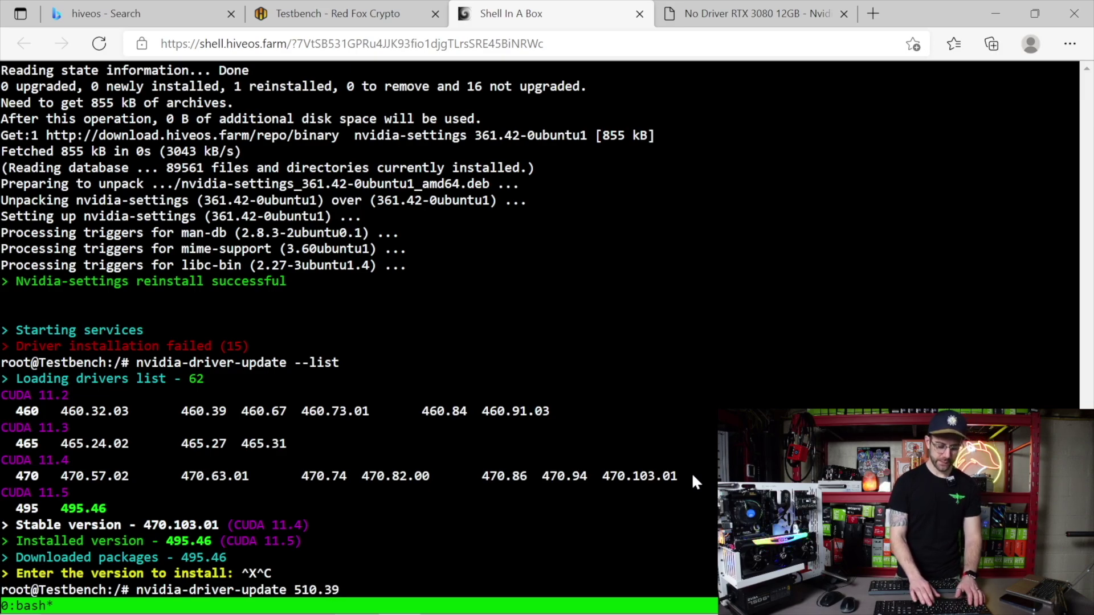
pyautogui.write('.01')
pyautogui.press('Return')
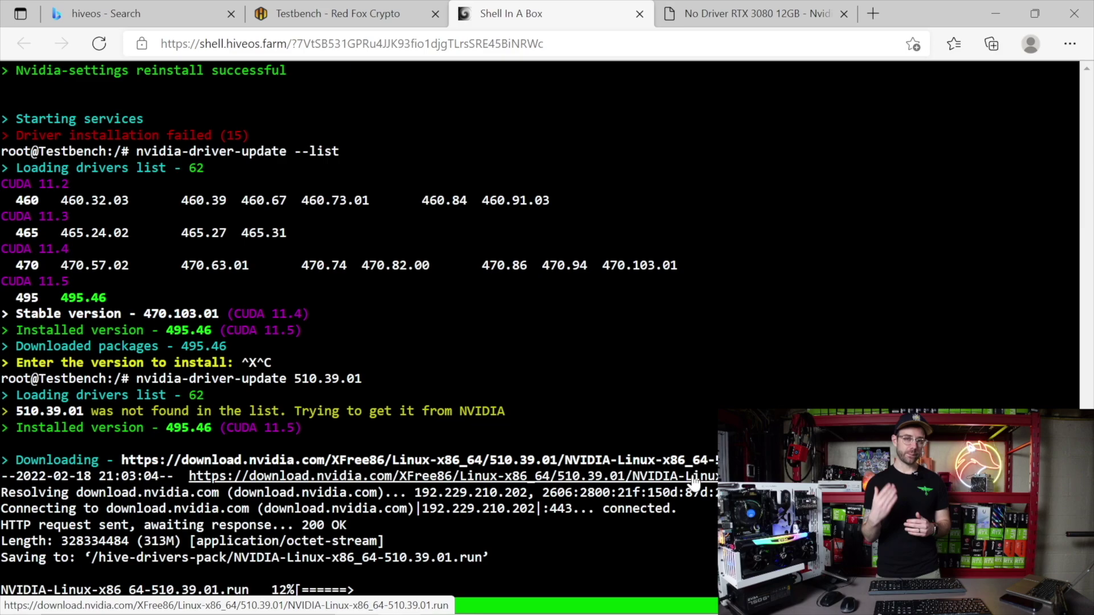
pyautogui.hotkey('ctrl', 'shift', 'Tab')
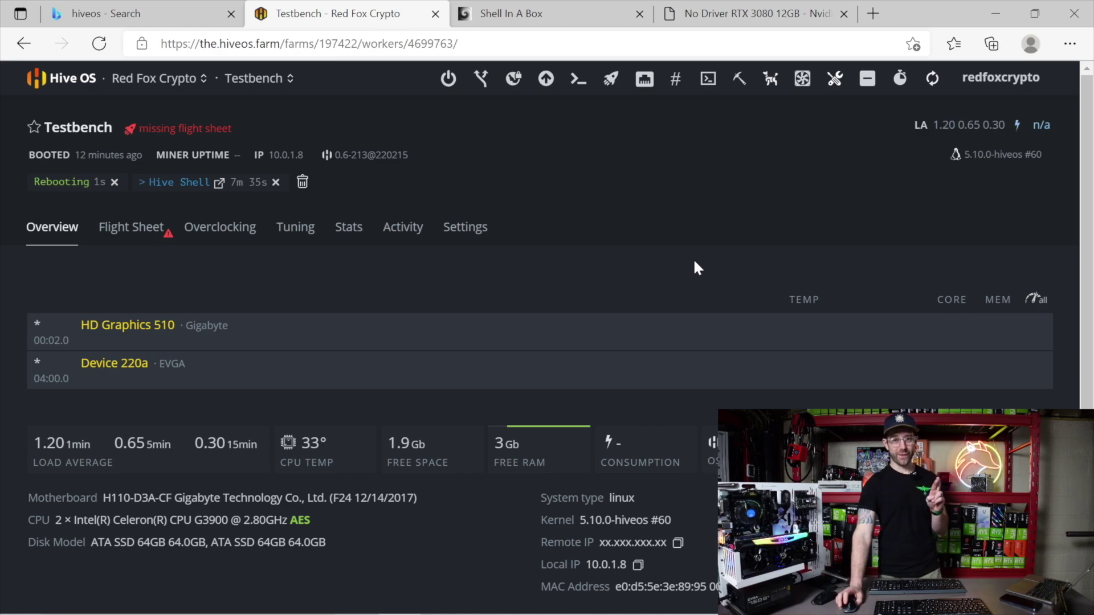
# Refresh the Testbench worker until it shows the RTX 3080 12288 MB on driver 510.39.01.
pyautogui.click(930, 79)
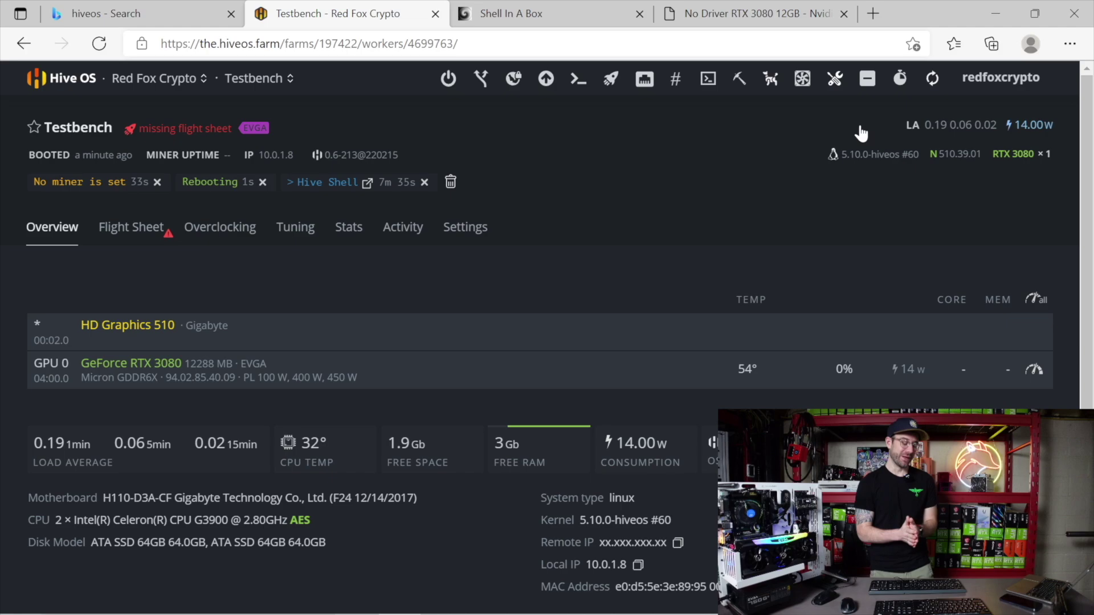